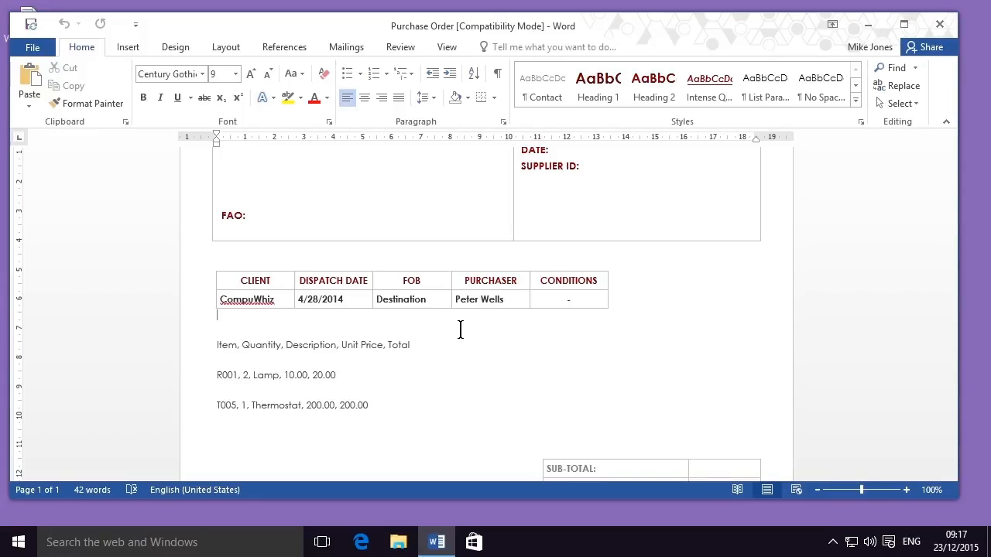
Insert a table of five columns and three rows on a new line below the comma-separated thermostat line
{"action": "left_click_drag", "start_coordinate": [401, 408], "coordinate": [198, 347]}
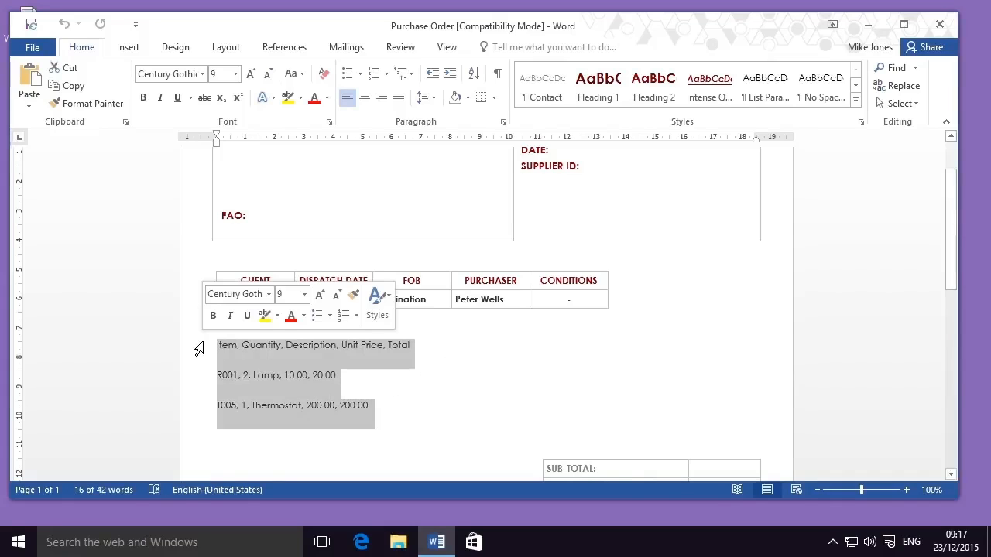
{"action": "left_click", "coordinate": [391, 425]}
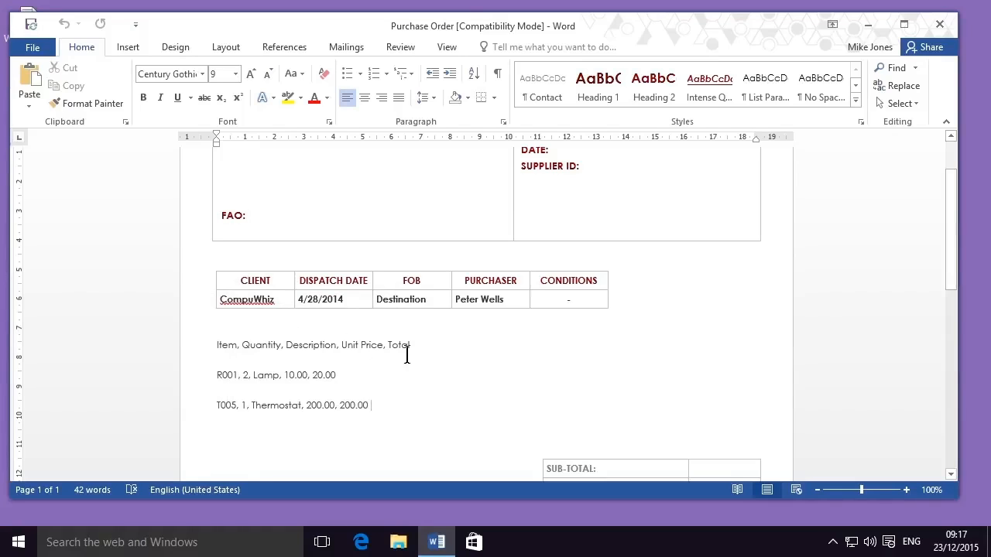
{"action": "key", "text": "Return"}
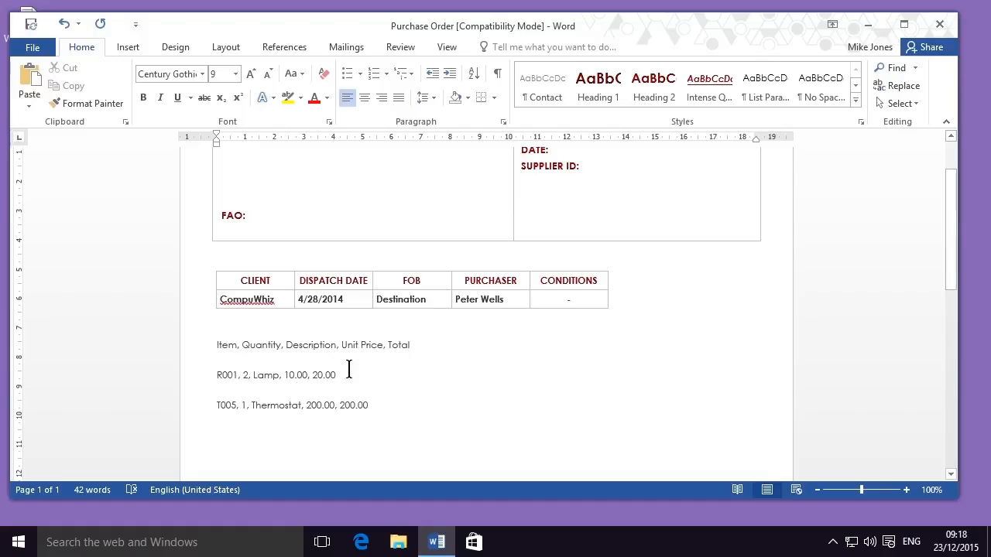
{"action": "left_click", "coordinate": [127, 48]}
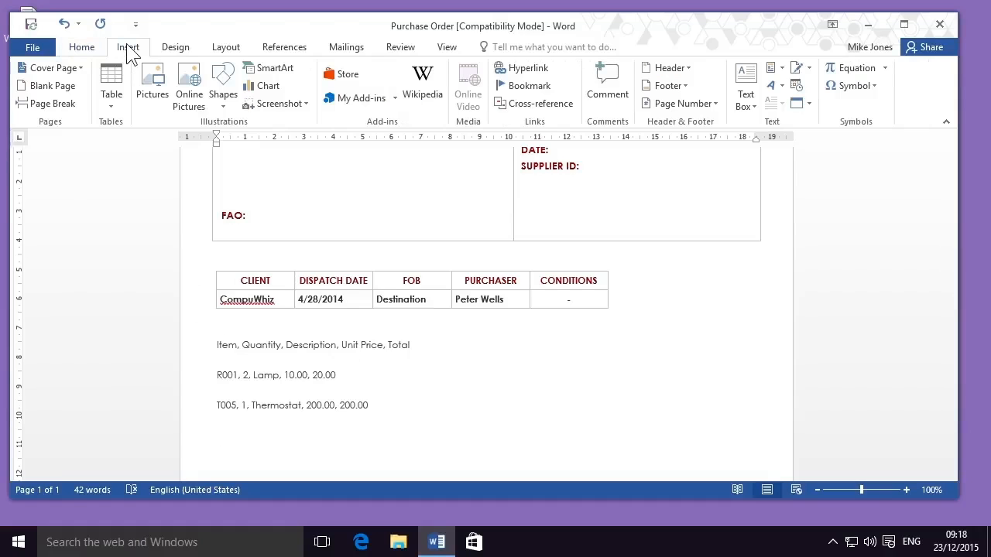
{"action": "left_click", "coordinate": [121, 102]}
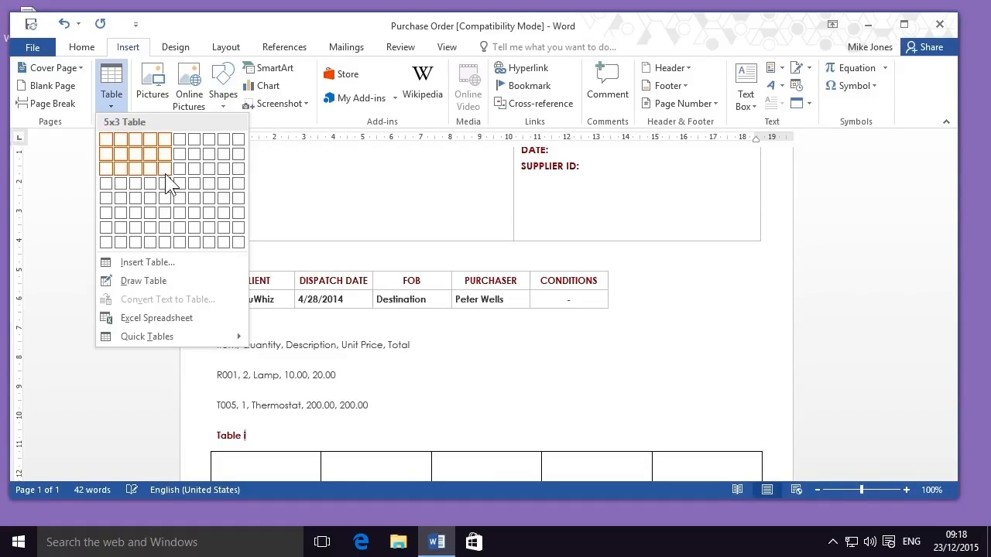
{"action": "key", "text": "Escape"}
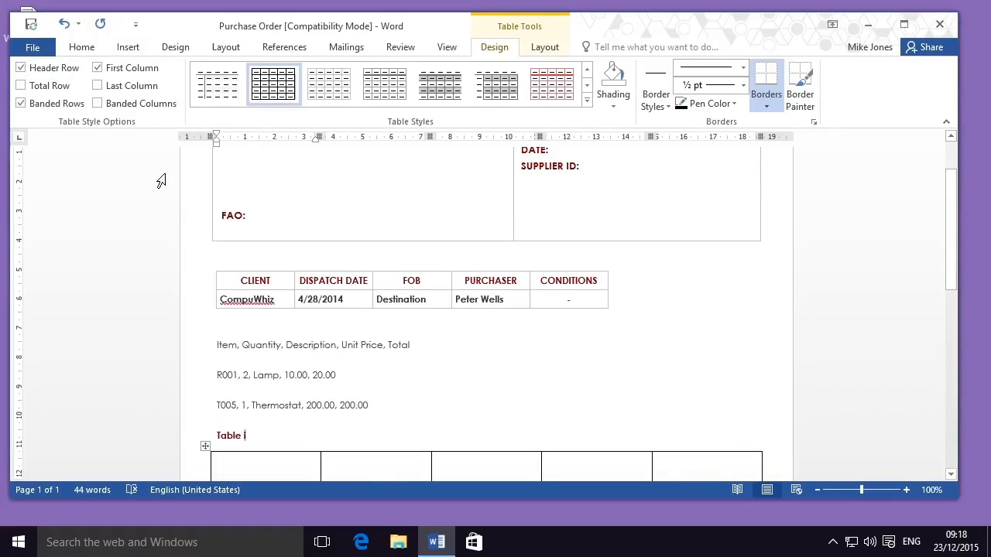
{"action": "scroll", "coordinate": [161, 182], "scroll_direction": "down", "scroll_amount": 5}
{"action": "scroll", "coordinate": [161, 183], "scroll_direction": "up", "scroll_amount": 1}
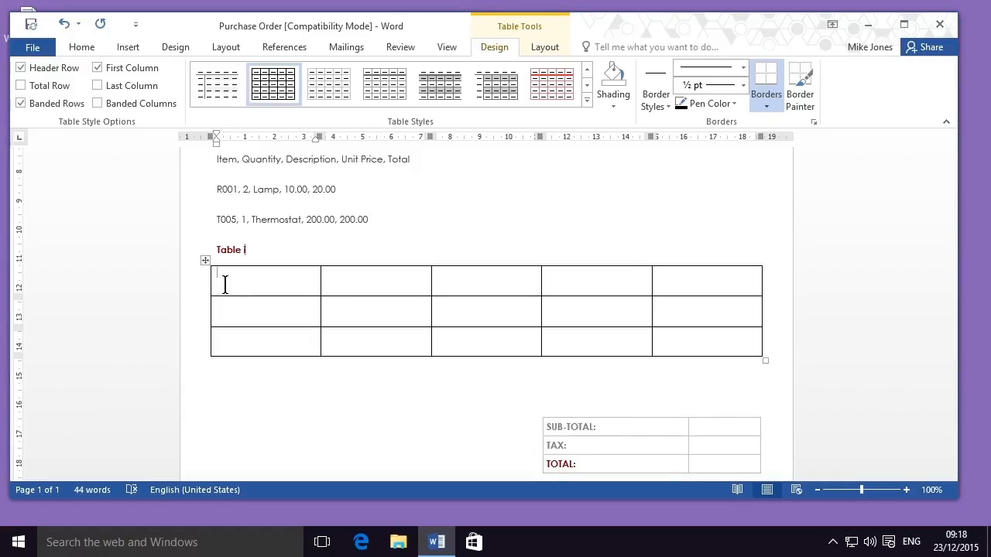
Fill the new table's header row with Item, Quantity, Description, Unit Price and Total
{"action": "type", "text": "Item"}
{"action": "key", "text": "Tab"}
{"action": "type", "text": "Quantity"}
{"action": "key", "text": "Tab"}
{"action": "type", "text": "Description"}
{"action": "key", "text": "Tab"}
{"action": "type", "text": "Unit Price"}
{"action": "key", "text": "Tab"}
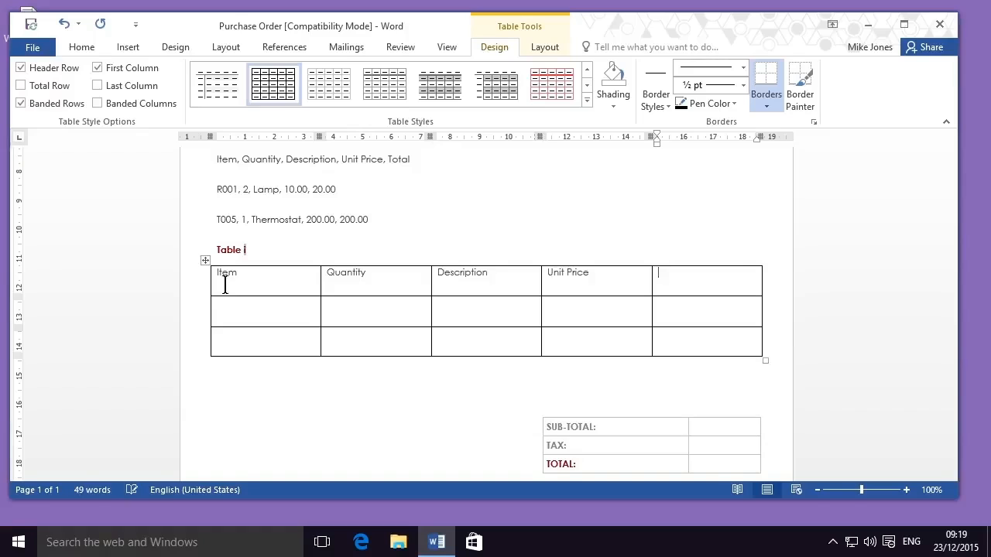
{"action": "type", "text": "Total"}
Fill the table's second row with R001, 2, Lamp, 10.00 and 20.00
{"action": "key", "text": "Down"}
{"action": "key", "text": "Left"}
{"action": "key", "text": "Left"}
{"action": "key", "text": "Left"}
{"action": "key", "text": "Right"}
{"action": "left_click", "coordinate": [295, 306]}
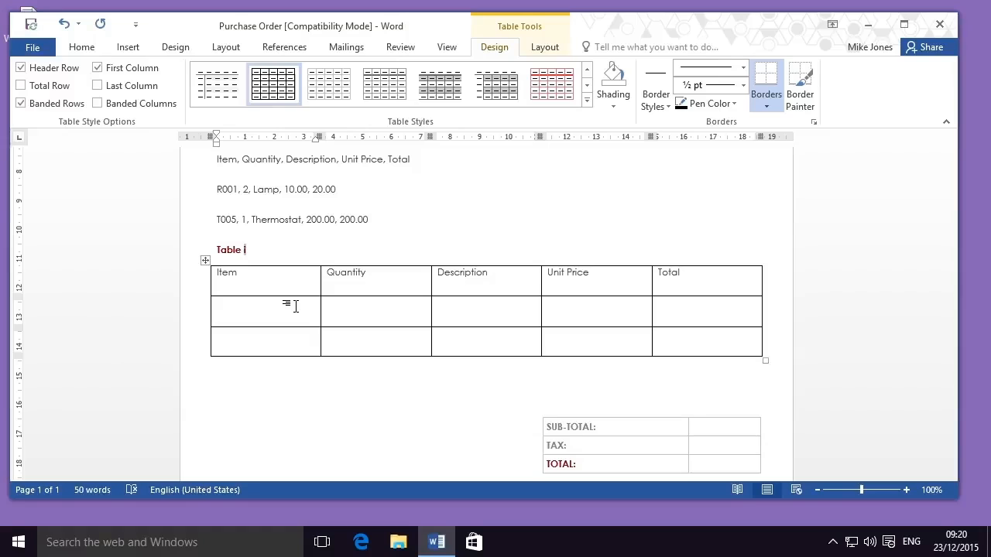
{"action": "type", "text": "R001"}
{"action": "key", "text": "Tab"}
{"action": "type", "text": "2"}
{"action": "key", "text": "Tab"}
{"action": "type", "text": "Lamp"}
{"action": "key", "text": "Tab"}
{"action": "type", "text": "10"}
{"action": "type", "text": ".00"}
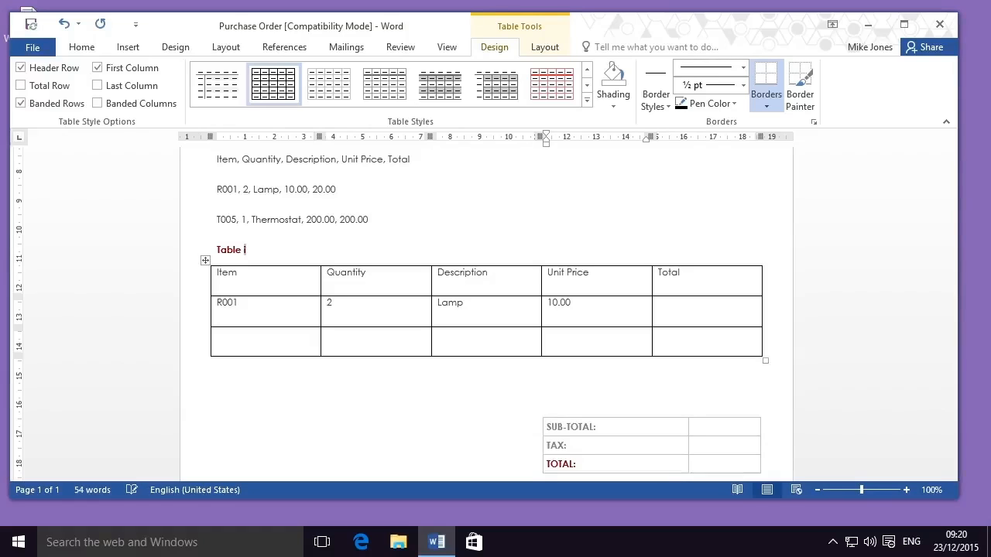
{"action": "key", "text": "Tab"}
{"action": "type", "text": "20.00"}
Fill the table's third row with T005, 1, Thermostat, 200.00 and 200.00
{"action": "key", "text": "Left"}
{"action": "key", "text": "Left"}
{"action": "key", "text": "Left"}
{"action": "key", "text": "Left"}
{"action": "type", "text": "T005"}
{"action": "key", "text": "Tab"}
{"action": "type", "text": "1"}
{"action": "key", "text": "Tab"}
{"action": "type", "text": "Thermostat"}
{"action": "key", "text": "Tab"}
{"action": "type", "text": "200.00"}
{"action": "key", "text": "Tab"}
{"action": "type", "text": "200.00"}
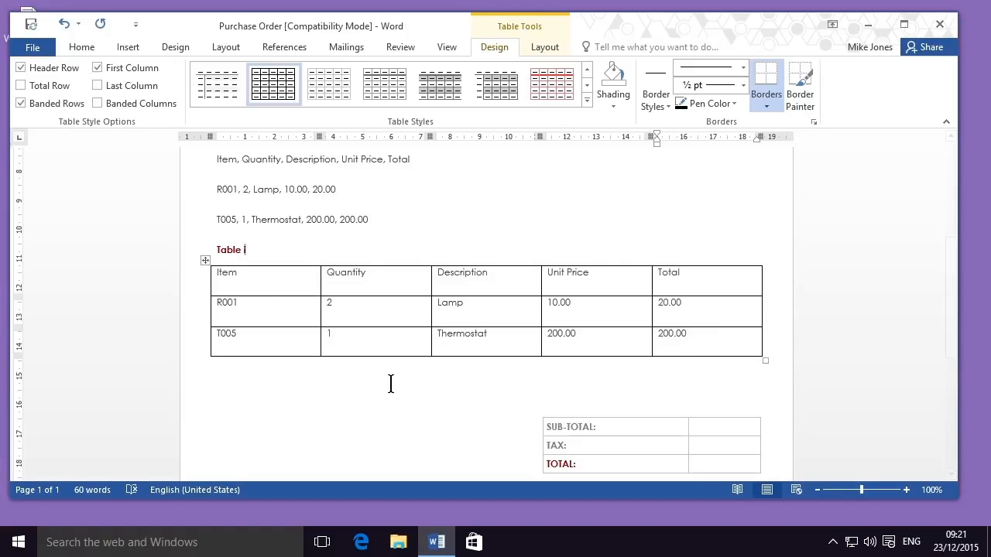
Convert the three comma-separated item lines into a five-column table, splitting at commas with a fixed column width of 2.5 cm
{"action": "scroll", "coordinate": [390, 384], "scroll_direction": "up", "scroll_amount": 1}
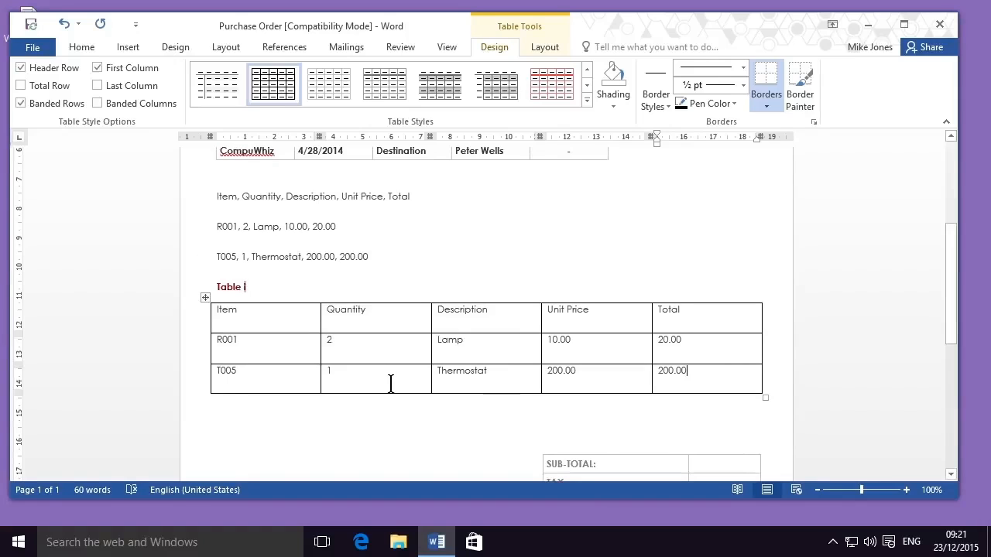
{"action": "left_click_drag", "start_coordinate": [384, 260], "coordinate": [216, 199]}
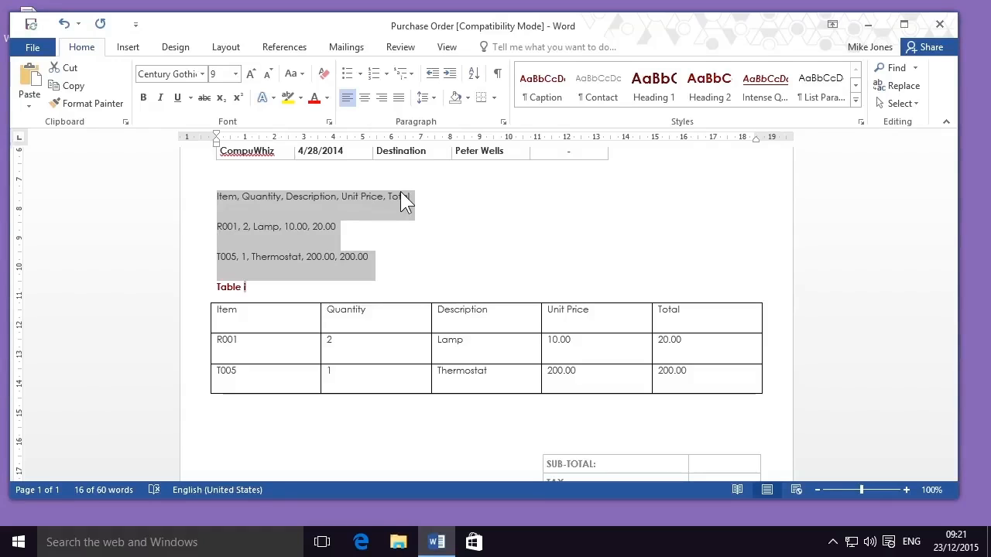
{"action": "left_click", "coordinate": [129, 49]}
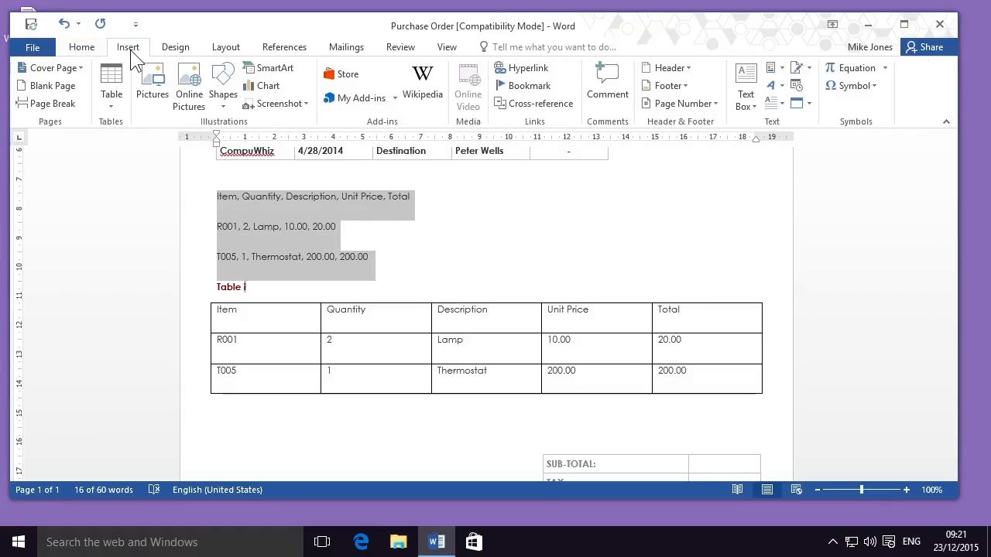
{"action": "left_click", "coordinate": [121, 108]}
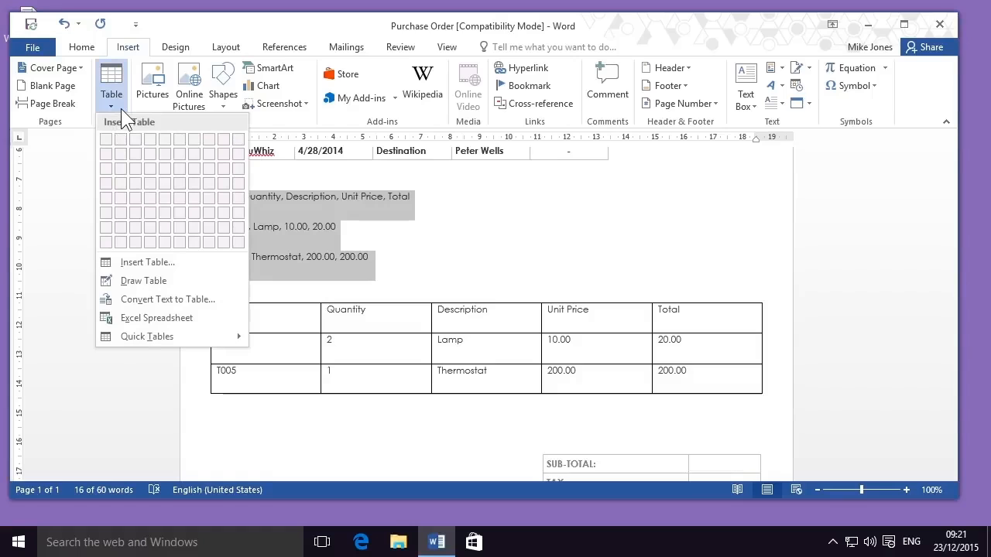
{"action": "left_click", "coordinate": [120, 302]}
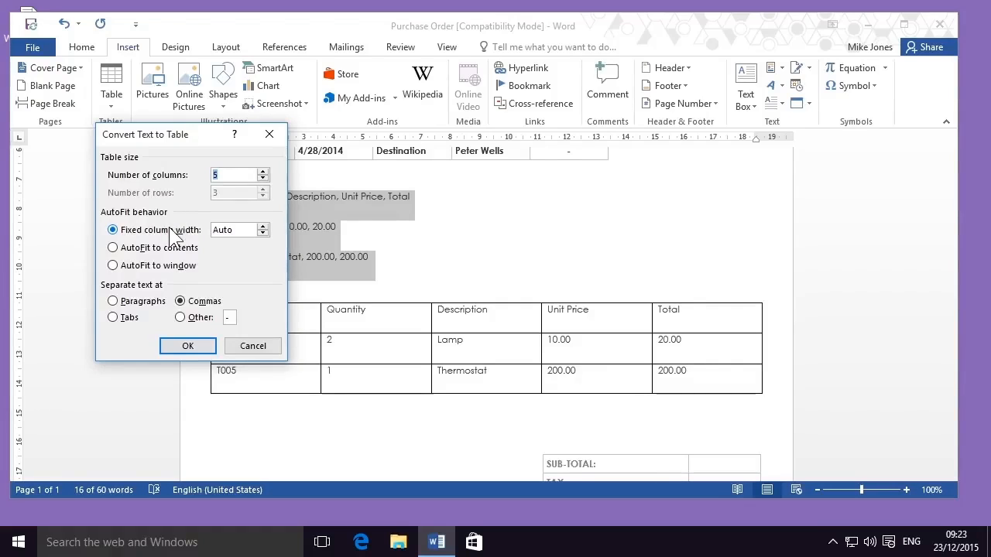
{"action": "left_click", "coordinate": [262, 227]}
{"action": "left_click", "coordinate": [262, 227]}
{"action": "left_click", "coordinate": [262, 227]}
{"action": "left_click", "coordinate": [262, 227]}
{"action": "left_click", "coordinate": [262, 227]}
{"action": "left_click", "coordinate": [261, 227]}
{"action": "left_click", "coordinate": [261, 227]}
{"action": "left_click", "coordinate": [262, 227]}
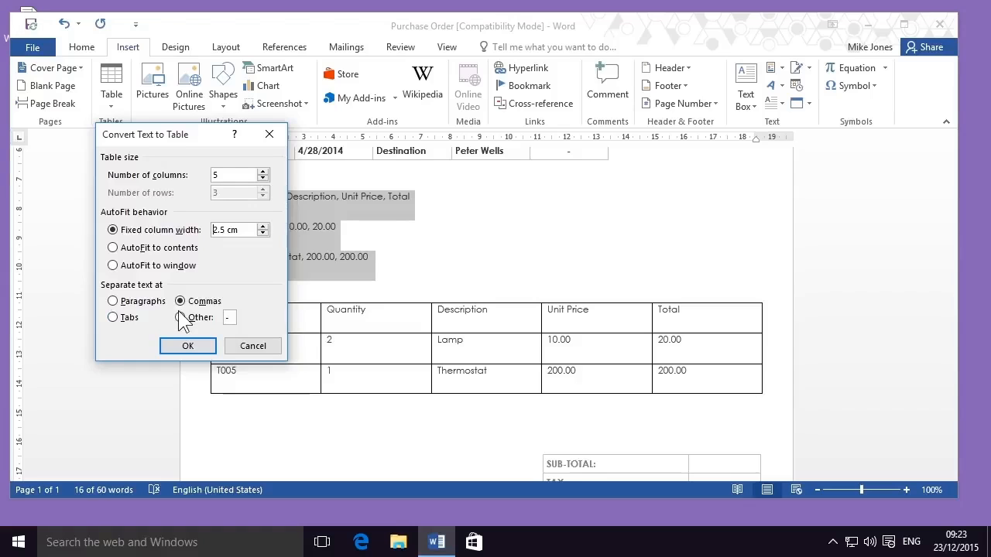
{"action": "left_click", "coordinate": [186, 348]}
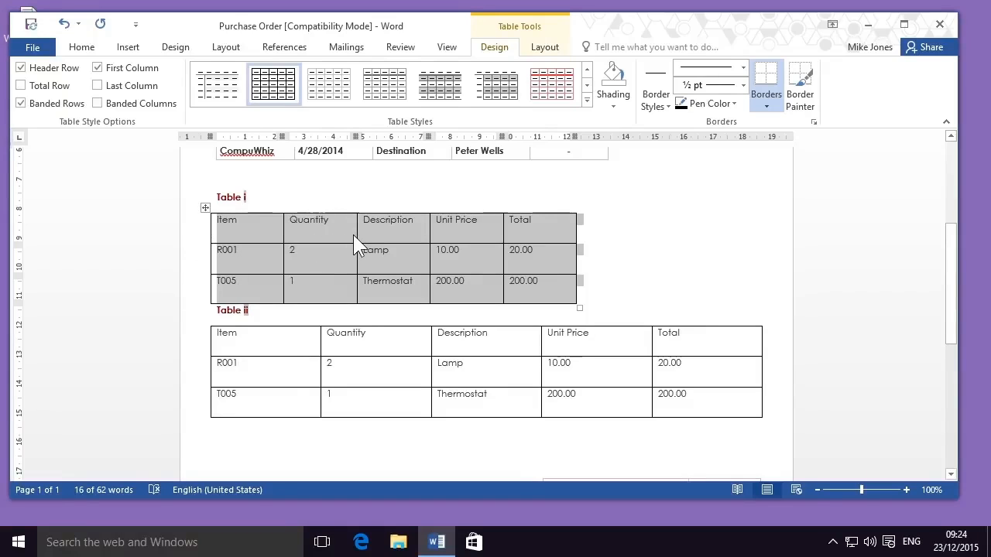
Delete the manually filled lower table together with a blank line above the sub-total table
{"action": "left_click", "coordinate": [614, 219]}
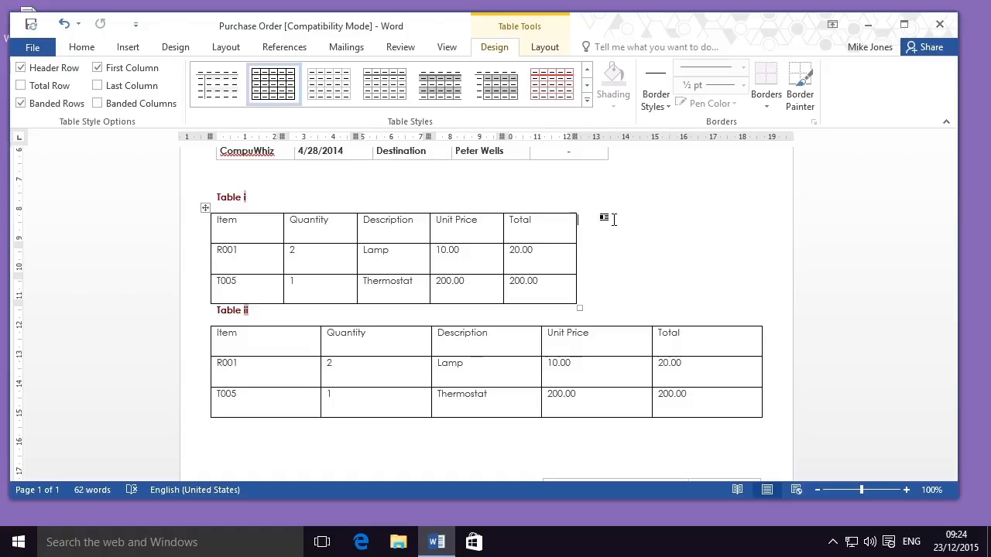
{"action": "left_click", "coordinate": [594, 351]}
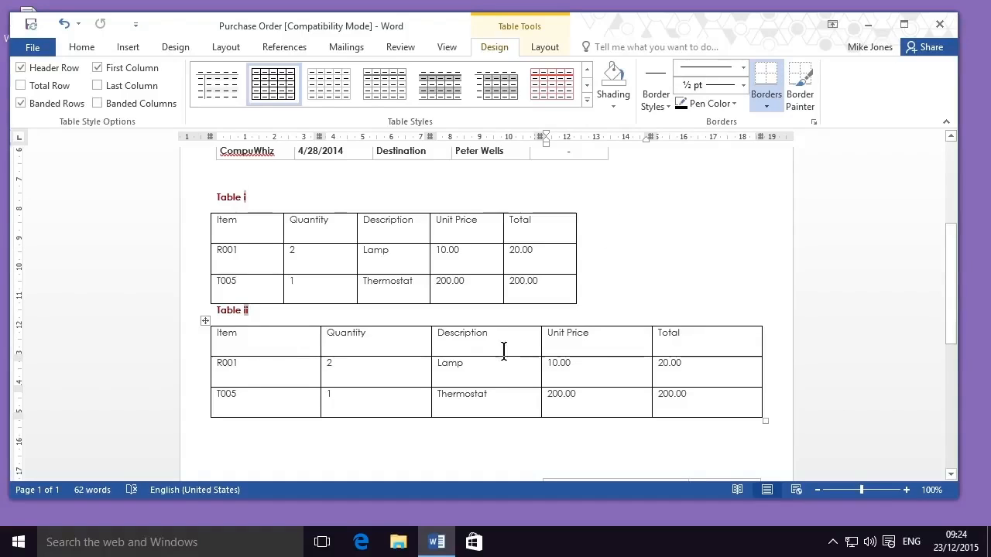
{"action": "left_click", "coordinate": [207, 323]}
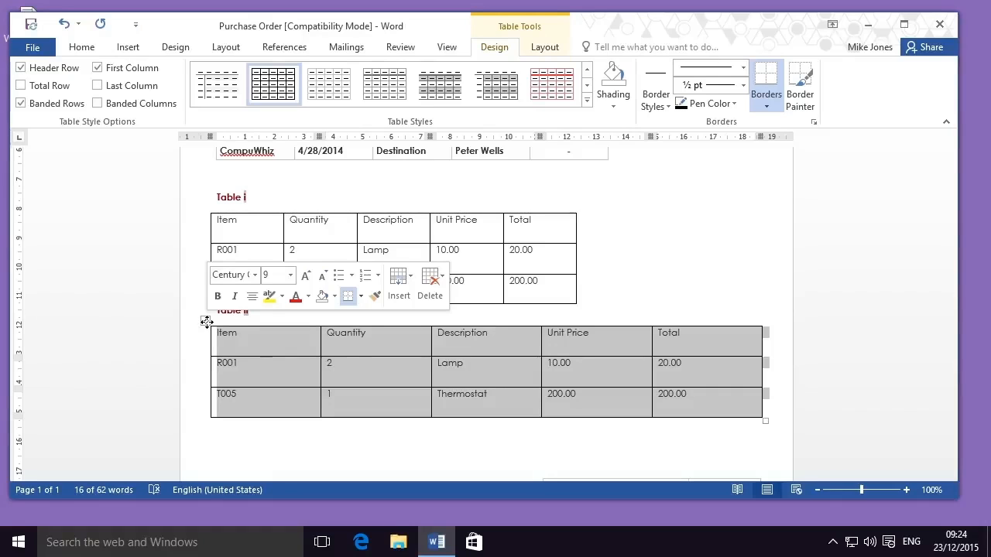
{"action": "key", "text": "BackSpace"}
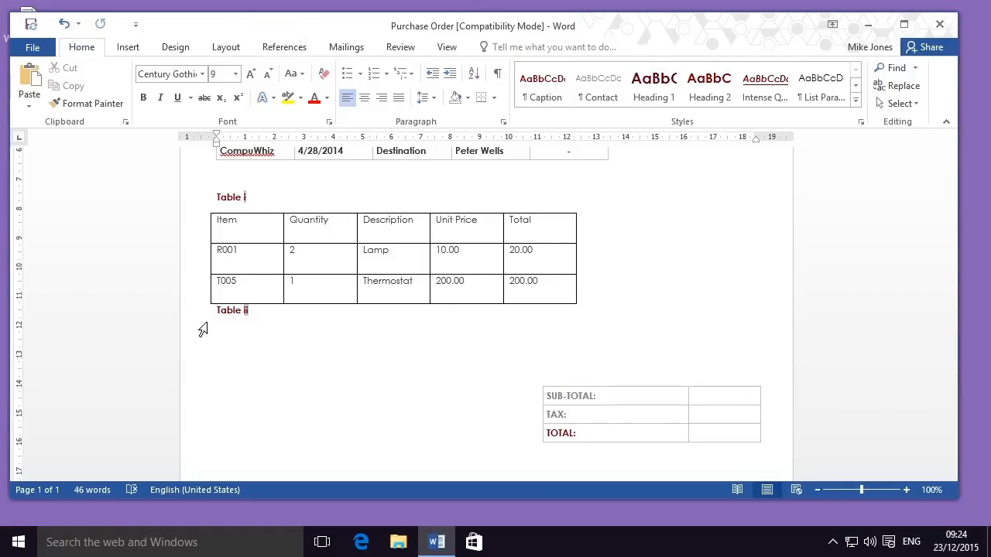
{"action": "key", "text": "BackSpace"}
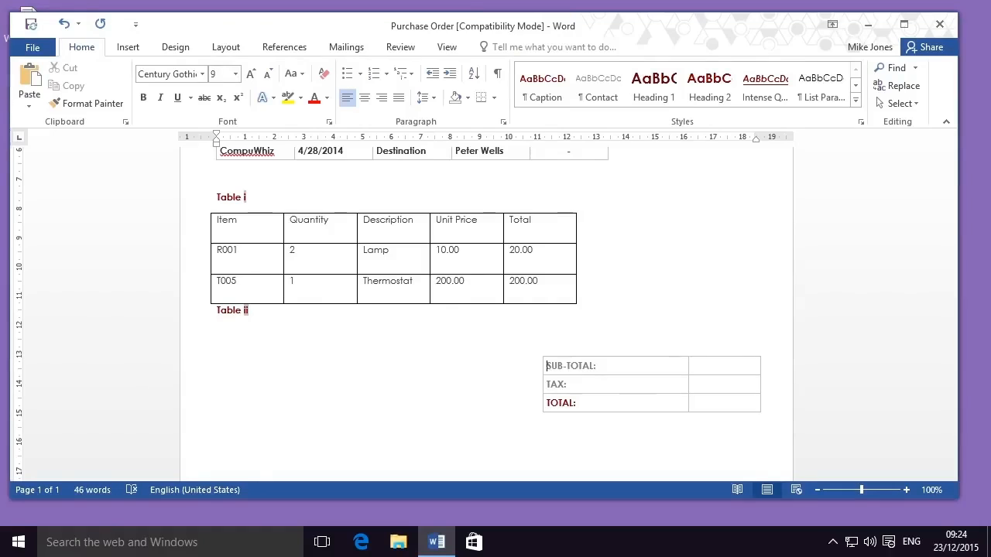